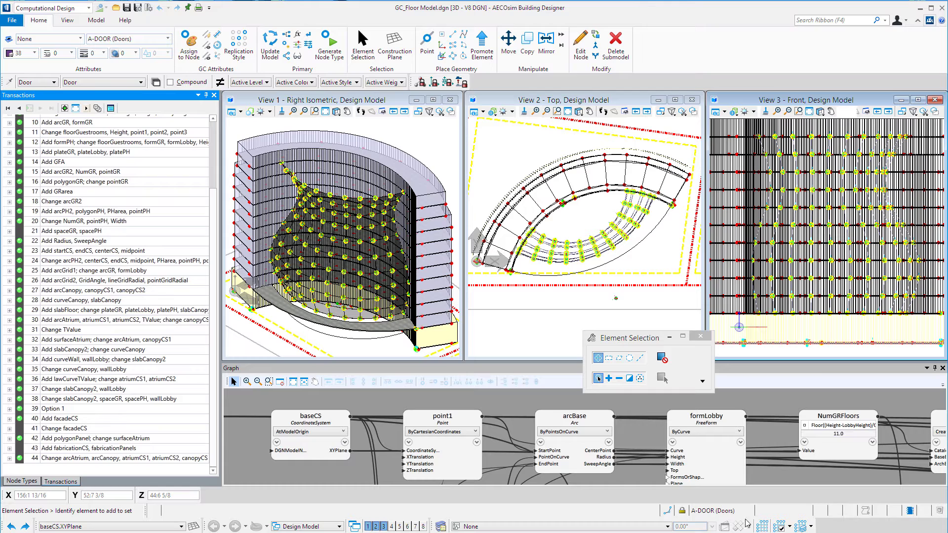
Place a Crossbar node from the generated node types in the empty graph space beside the facadeCS node
left_click(29, 484)
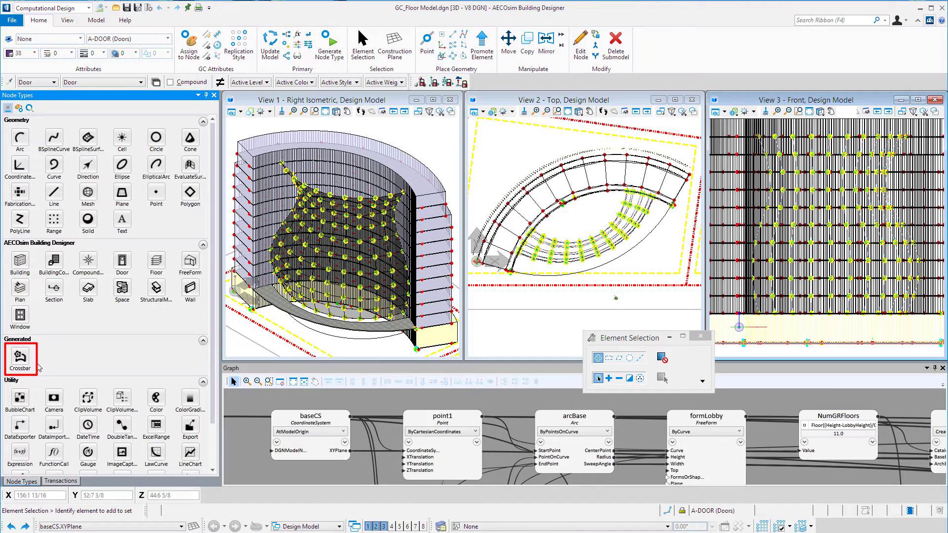
scroll(246, 405, "down", 3)
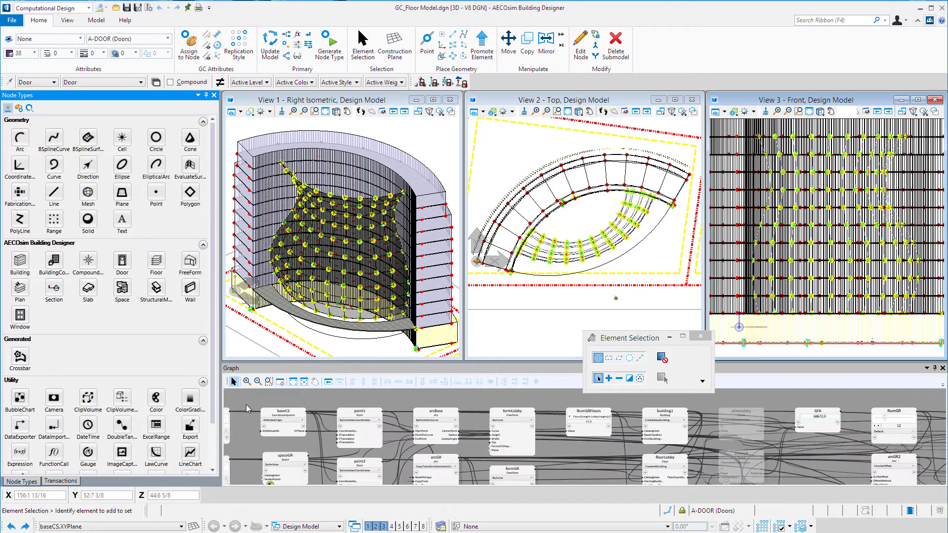
scroll(246, 405, "down", 5)
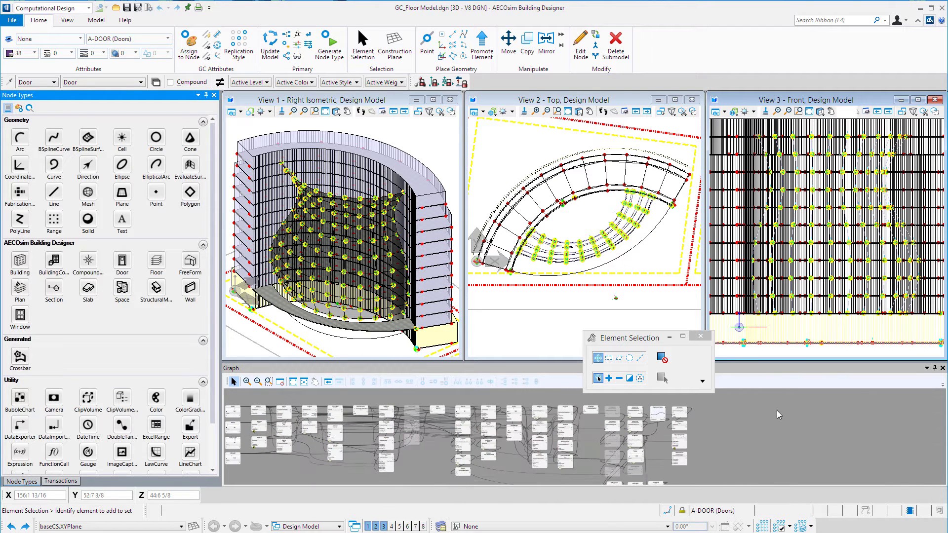
scroll(758, 405, "up", 5)
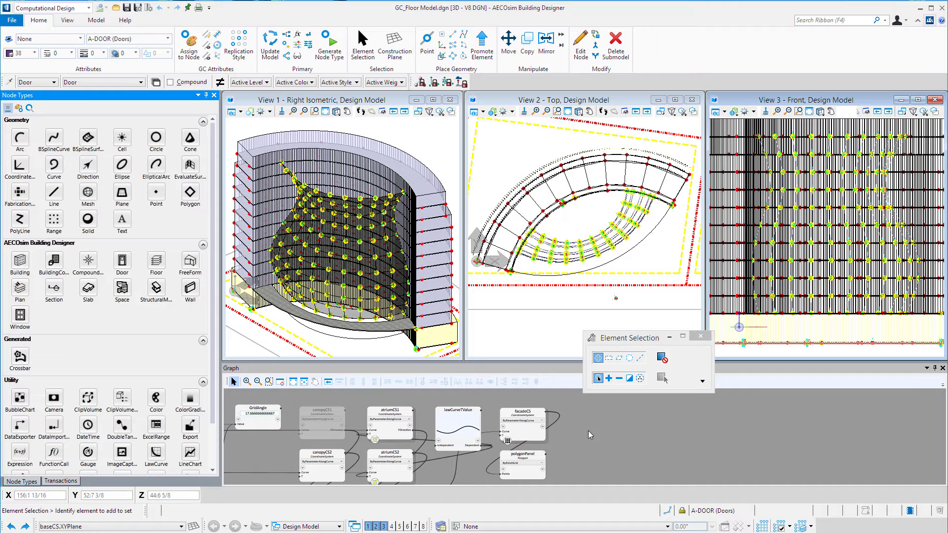
left_click_drag(20, 356, 621, 424)
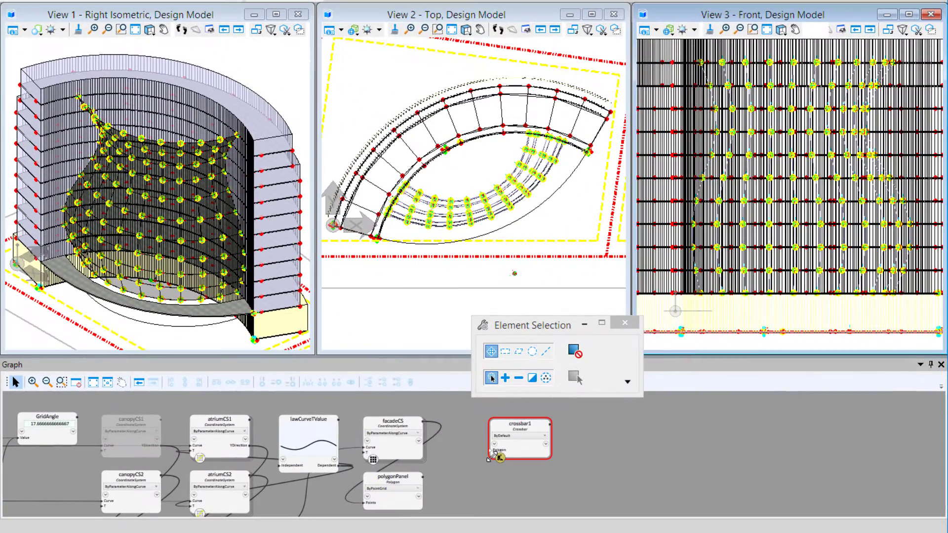
Wire the output of the polygonPanel node to the Polygon input of the crossbar node
left_click_drag(490, 454, 402, 479)
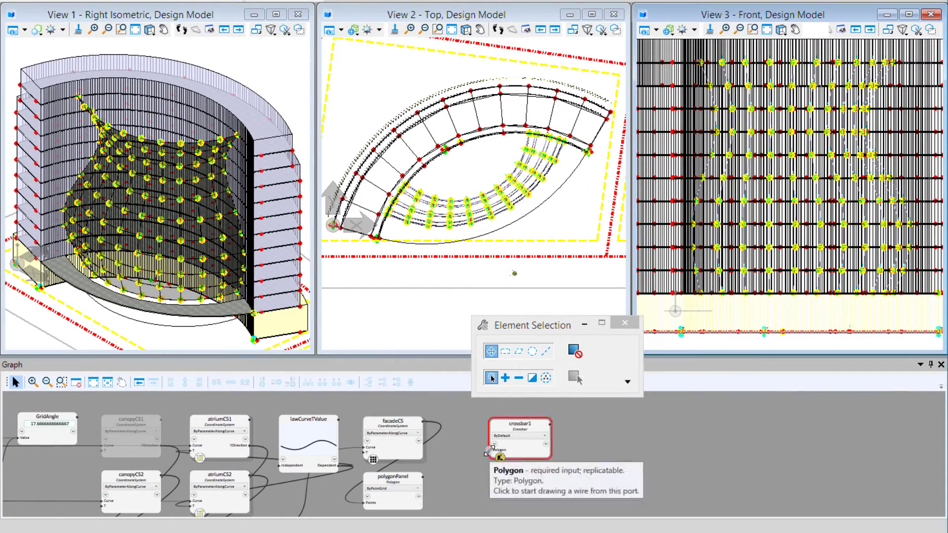
left_click(490, 450)
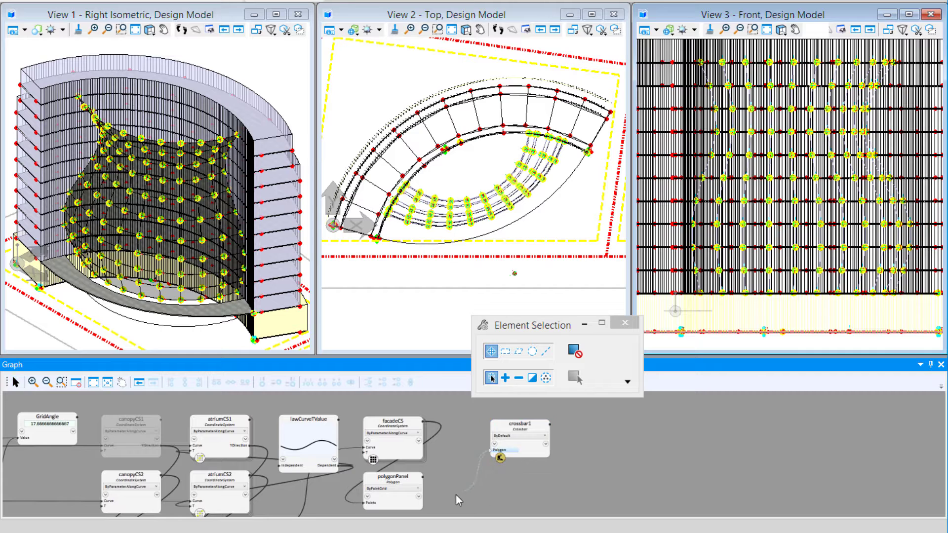
left_click(423, 478)
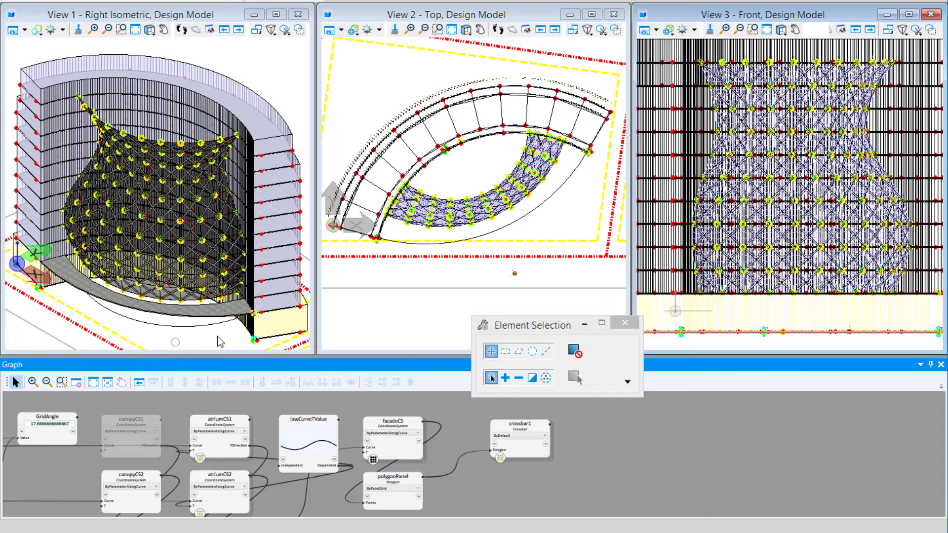
Hide the geometry of the polygonPanel and facadeCS nodes so only the crossbars remain displayed on the atrium facade
scroll(217, 316, "up", 5)
scroll(214, 302, "up", 3)
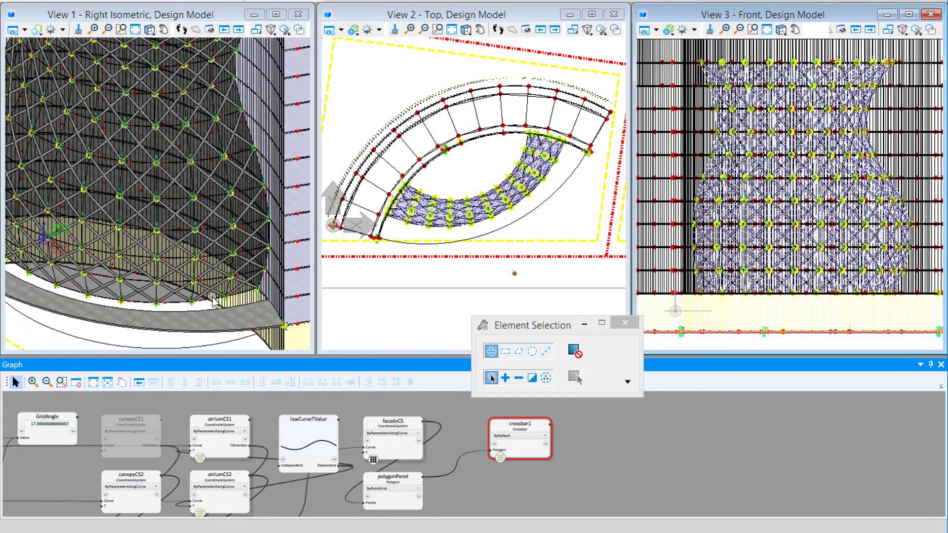
scroll(213, 302, "up", 3)
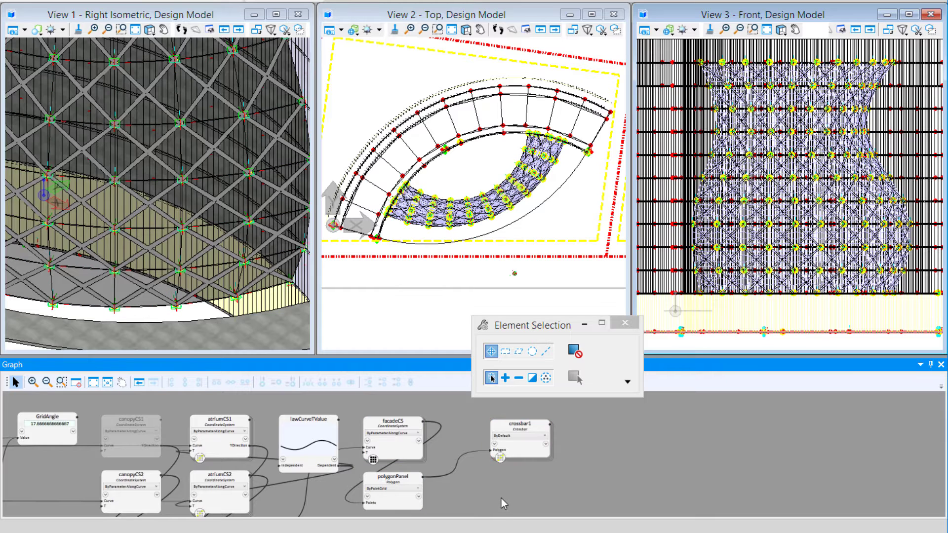
right_click(396, 500)
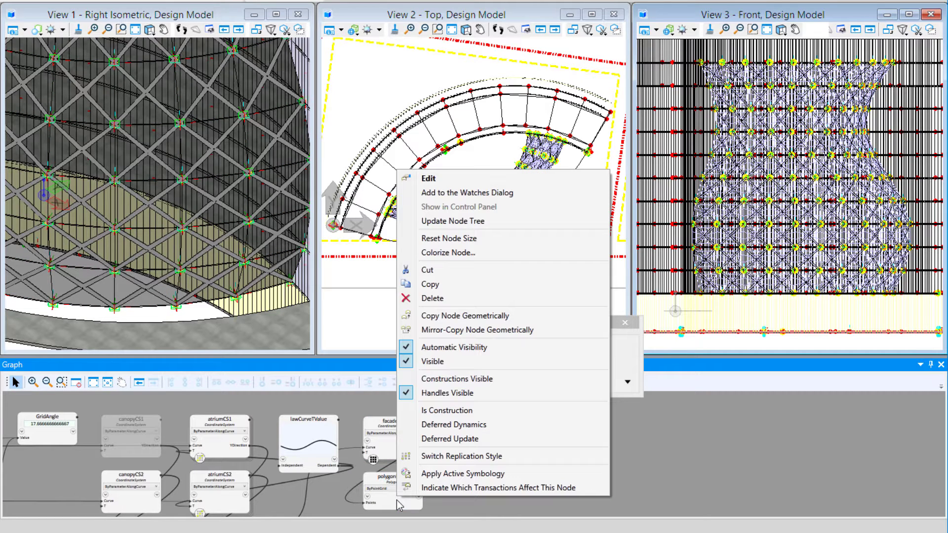
left_click(414, 366)
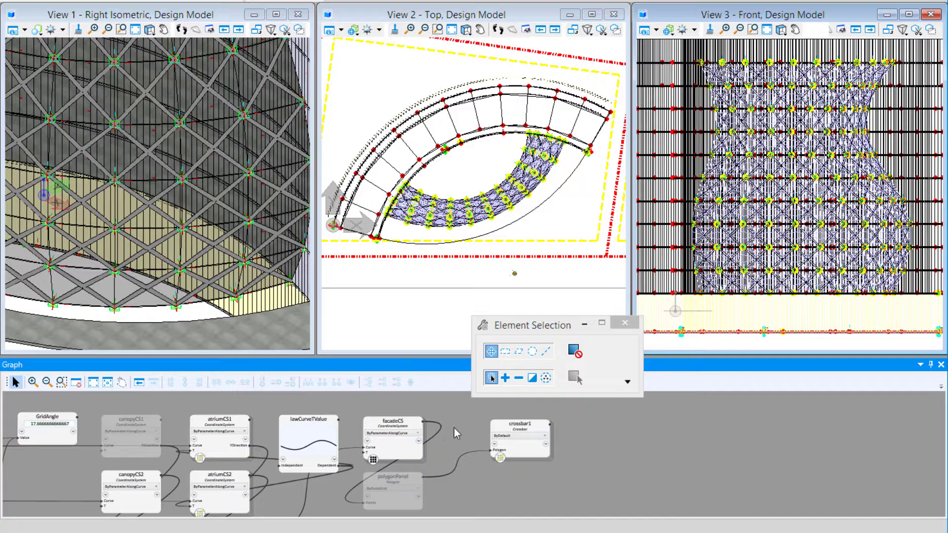
right_click(408, 446)
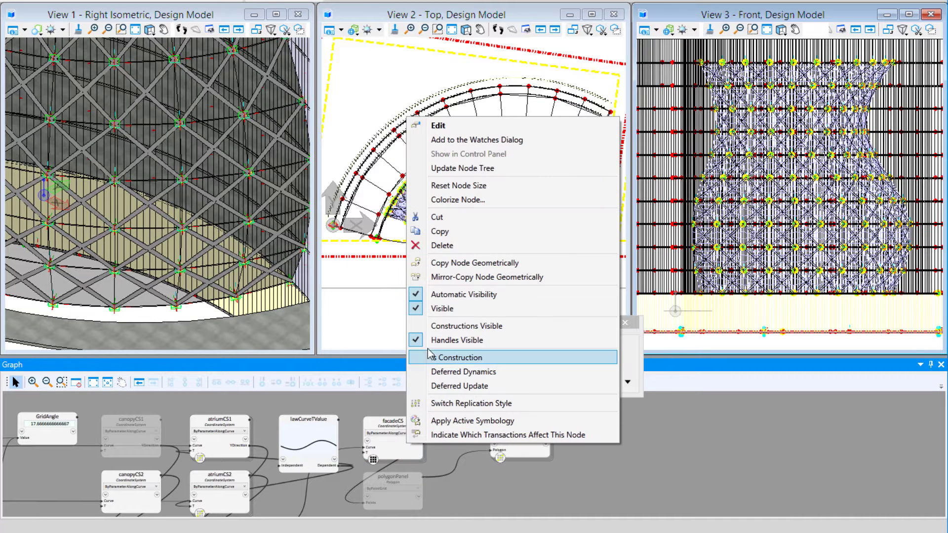
key("Up")
key("Up")
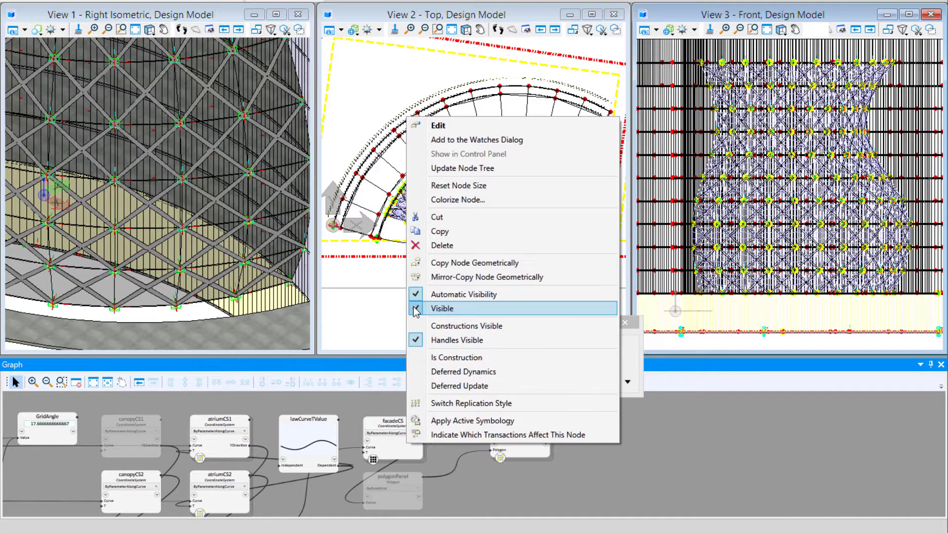
key("Return")
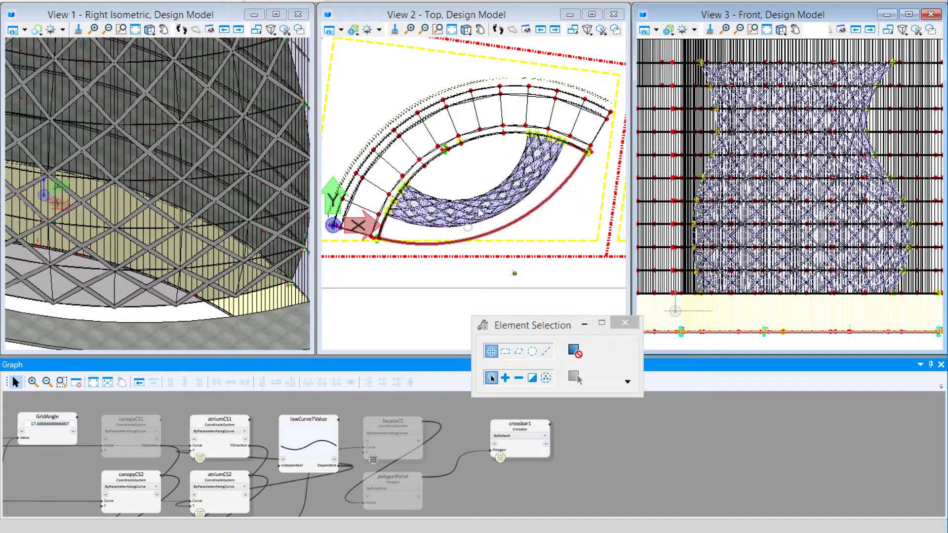
Expose the optional StartDiameter and EndDiameter inputs as ports on the crossbar1 node
scroll(484, 174, "up", 2)
scroll(483, 174, "up", 2)
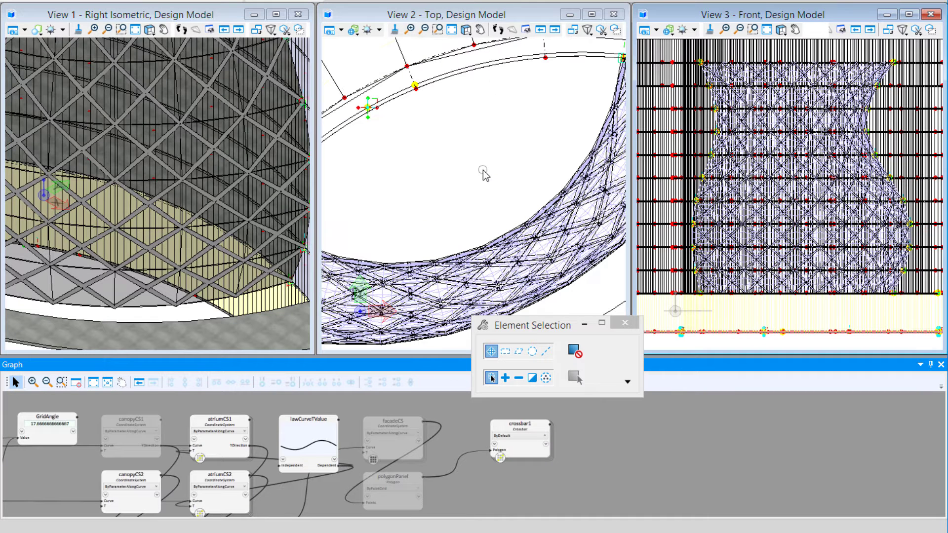
scroll(301, 408, "down", 2)
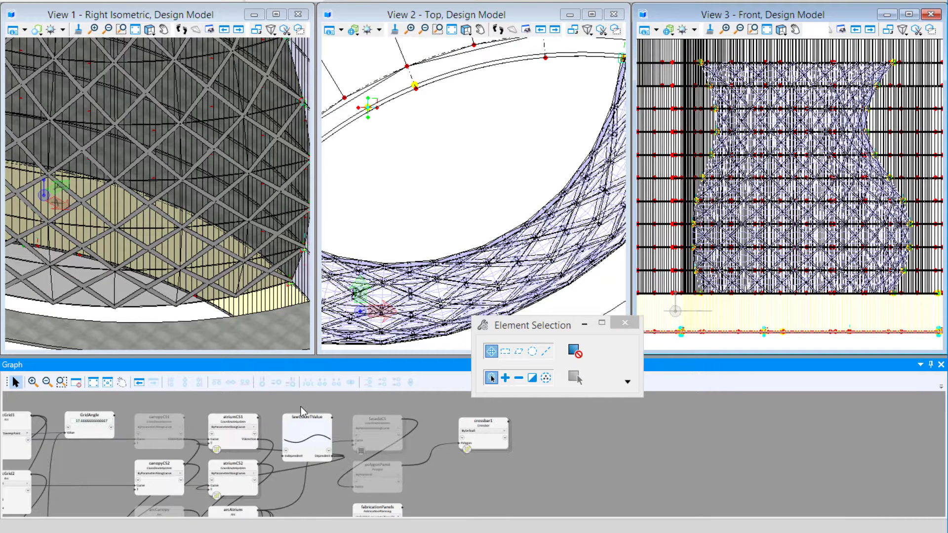
scroll(371, 489, "up", 1)
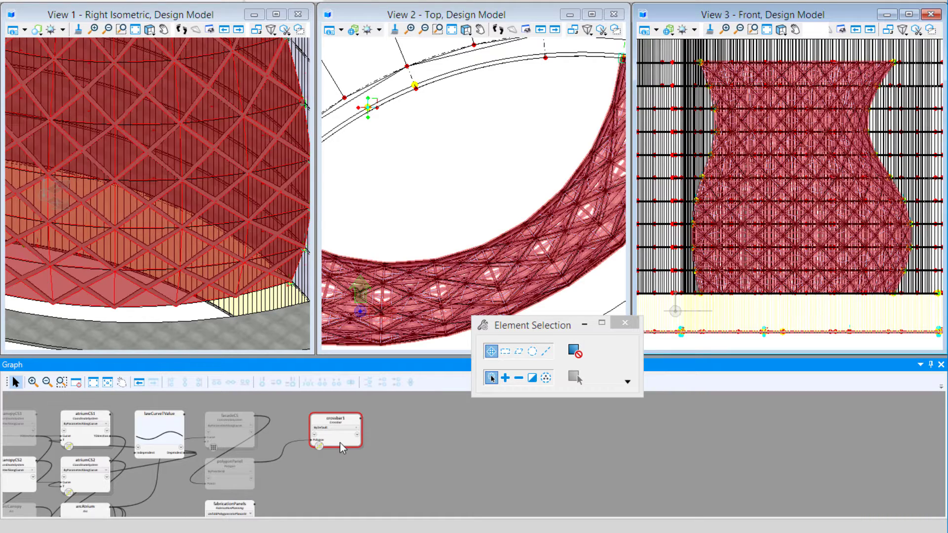
left_click(315, 437)
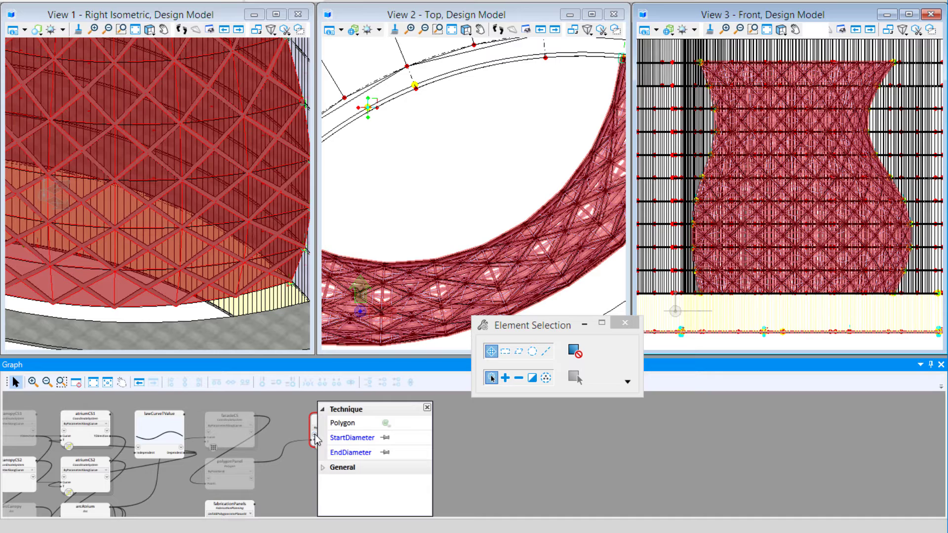
left_click(385, 438)
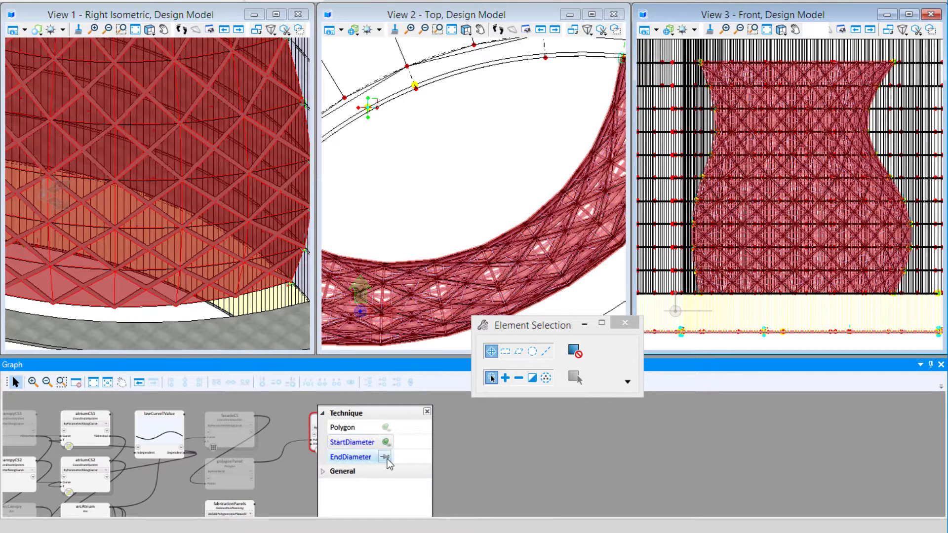
left_click(386, 457)
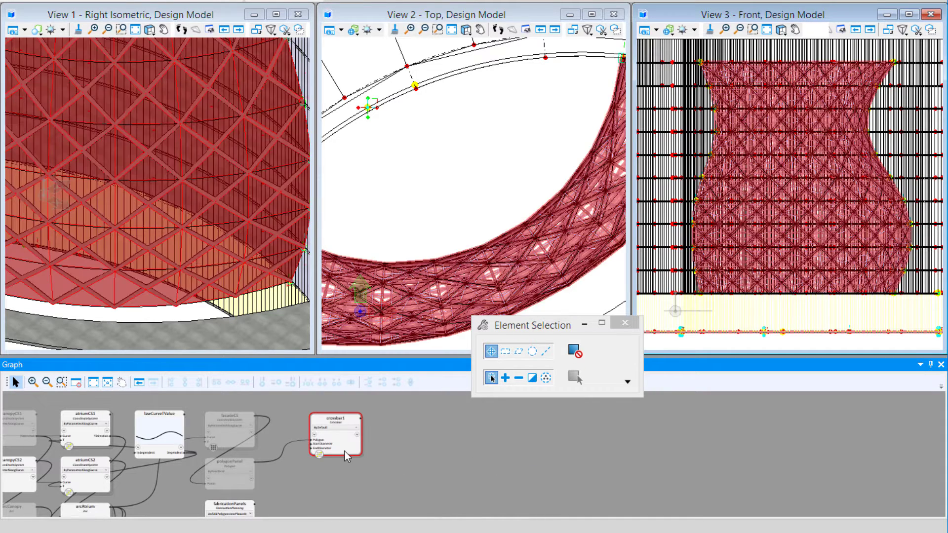
Set the crossbar1 node's StartDiameter to 1 and its EndDiameter to .5
scroll(365, 450, "up", 3)
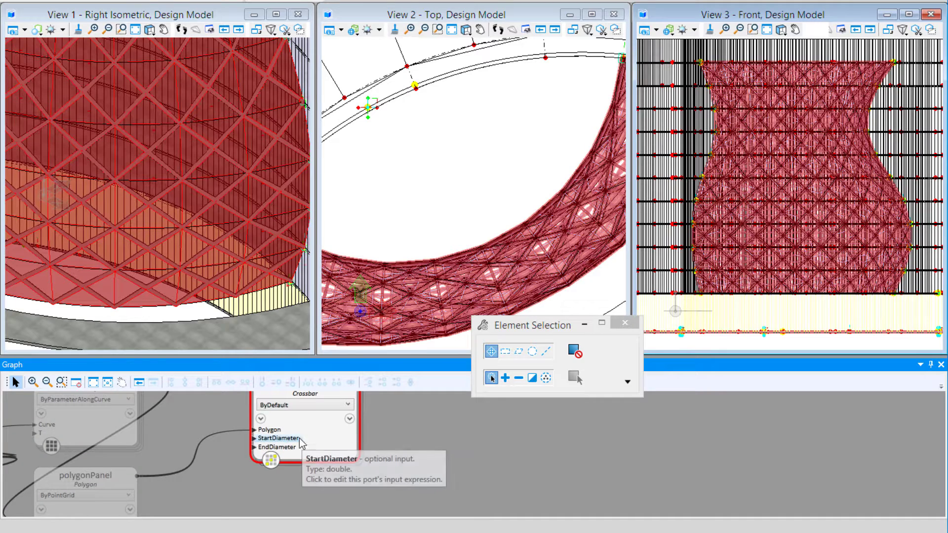
left_click(286, 438)
left_click_drag(330, 439, 316, 439)
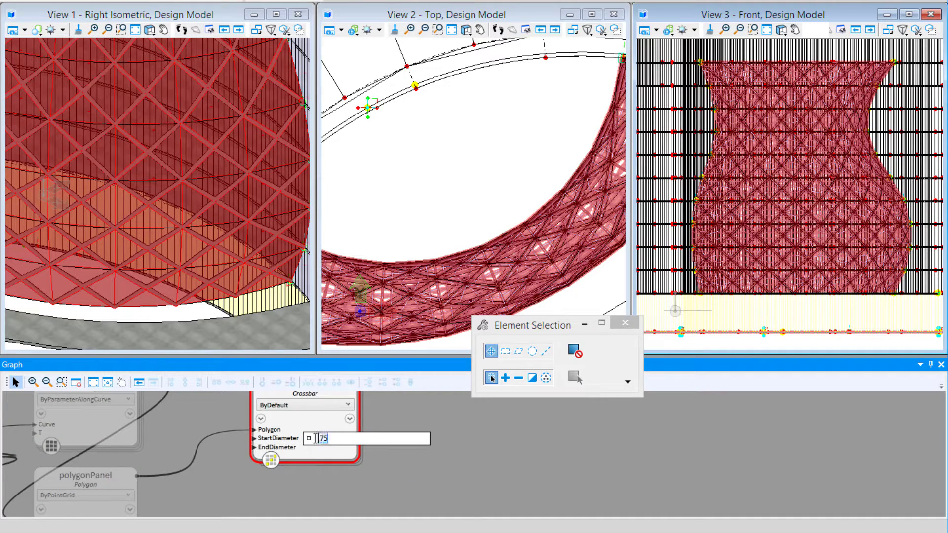
type("1")
key("Tab")
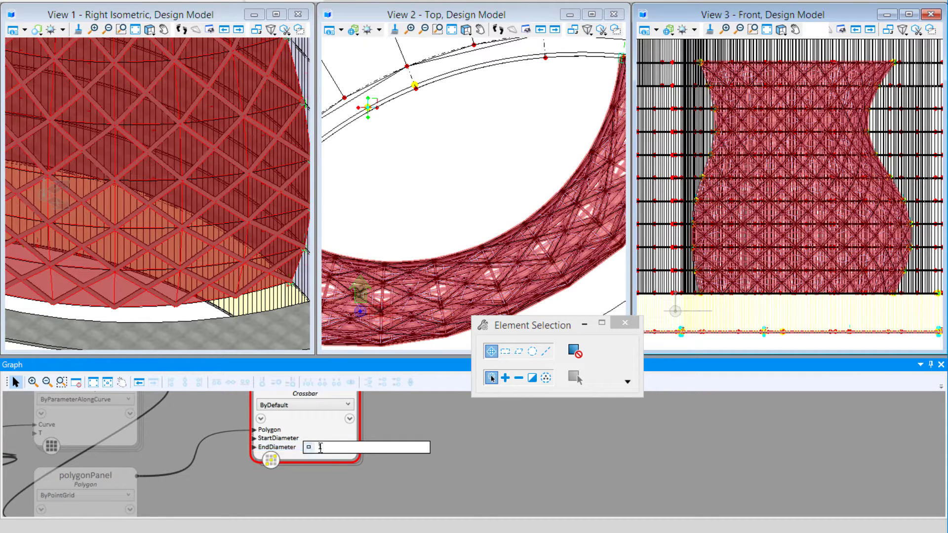
type(".5")
key("Return")
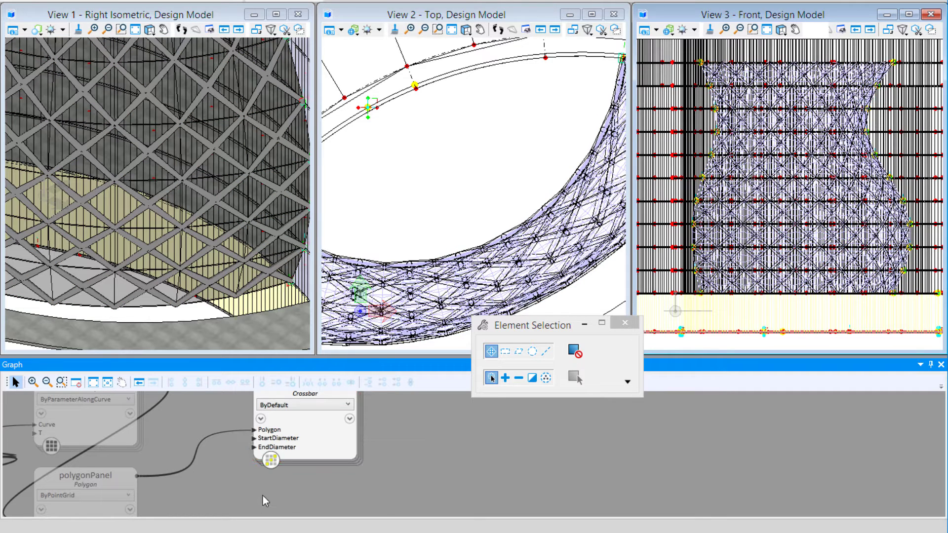
Show the transaction list and record the crossbar addition and the node visibility changes as a new transaction
scroll(261, 506, "down", 1)
scroll(260, 506, "down", 1)
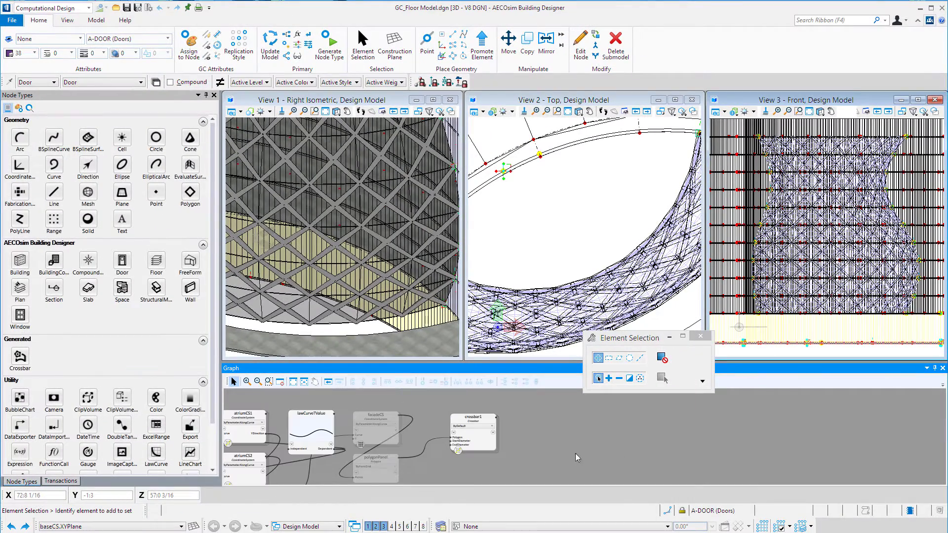
scroll(289, 468, "up", 2)
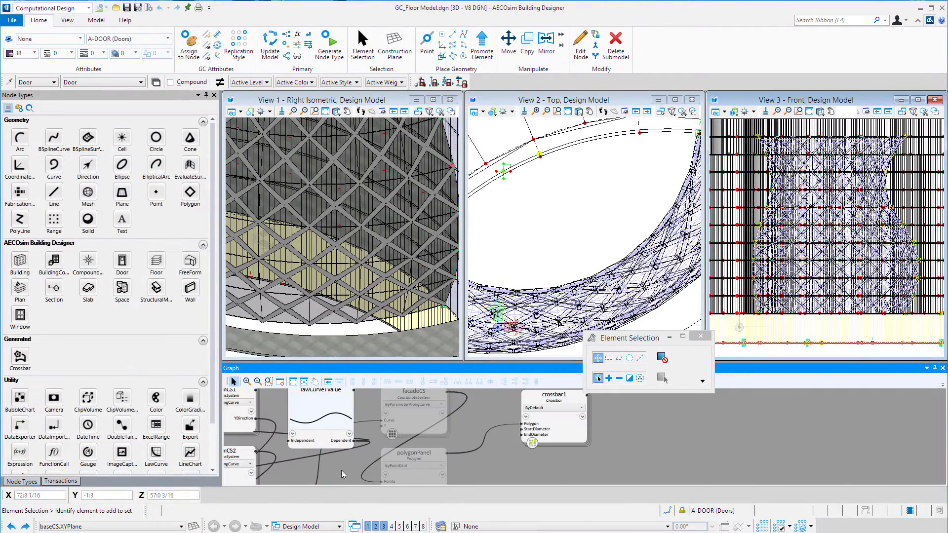
left_click(61, 481)
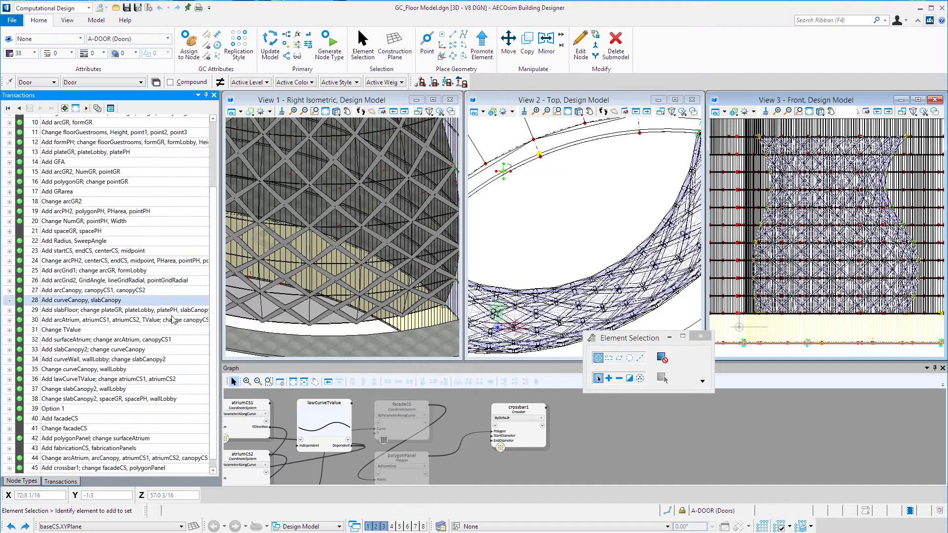
Turn on Deferred Dynamics for the crossbar1 node
scroll(349, 405, "up", 1)
scroll(369, 277, "down", 2)
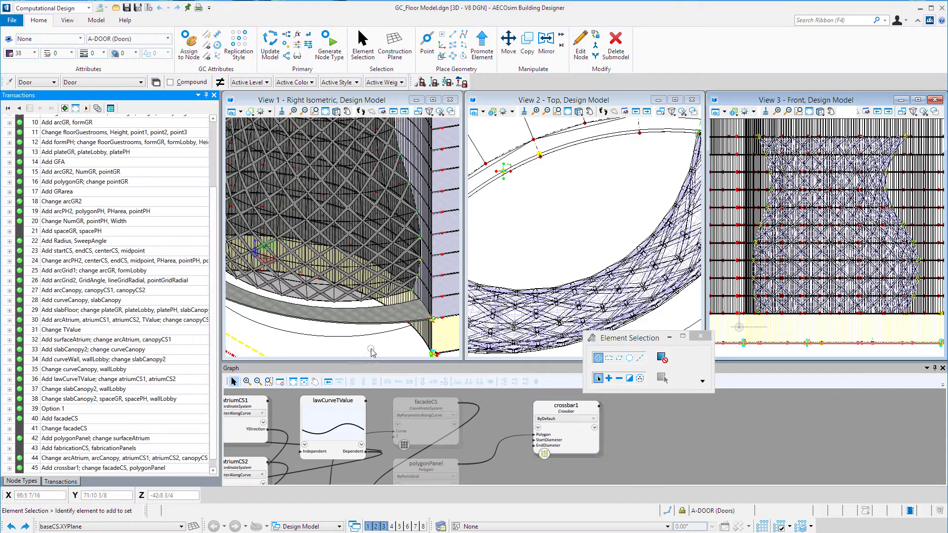
scroll(372, 352, "down", 3)
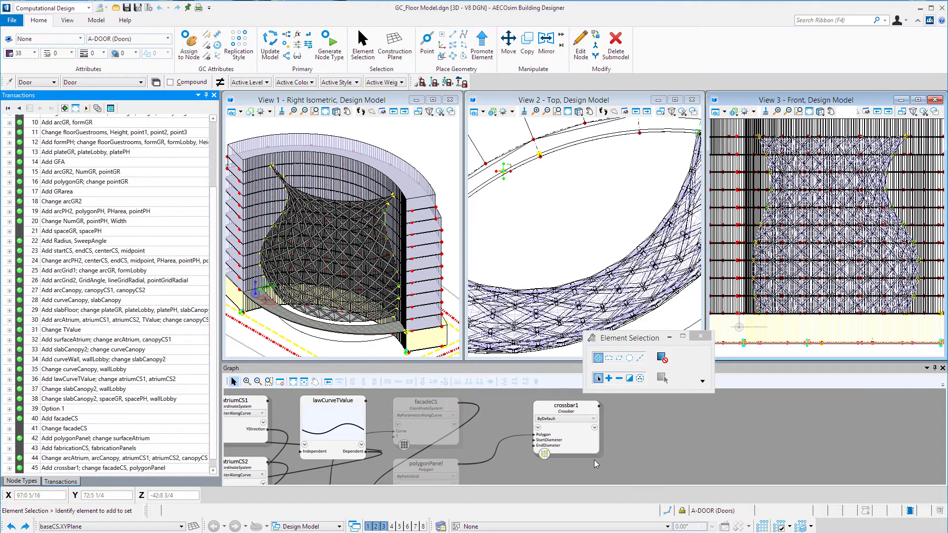
right_click(587, 454)
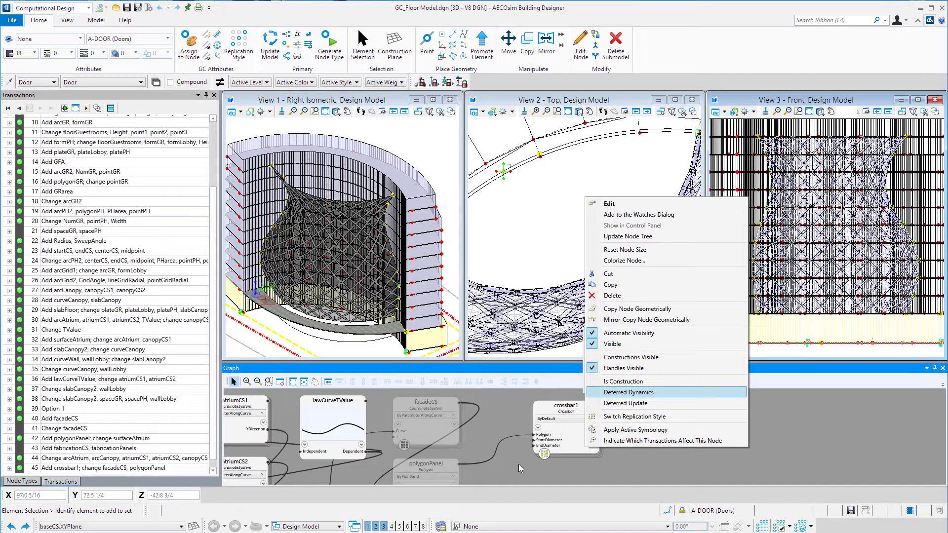
key("Return")
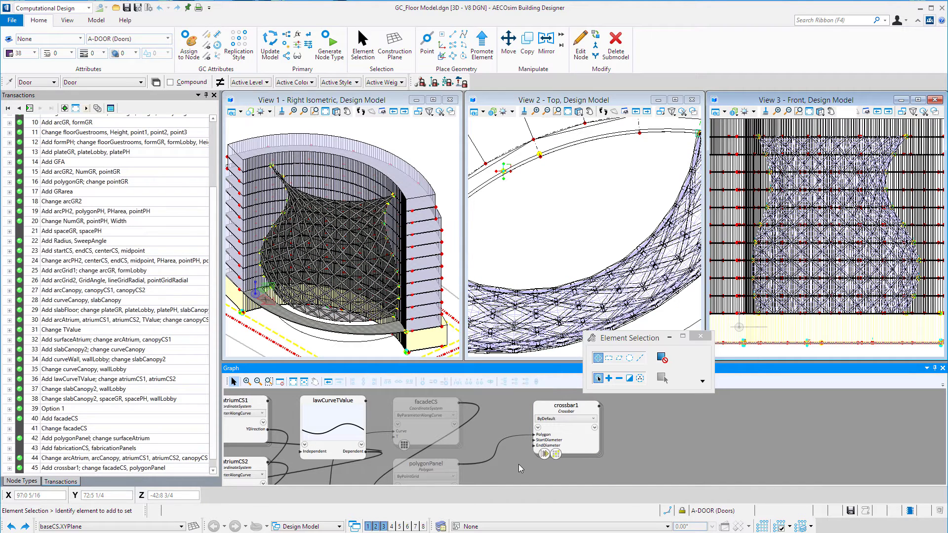
Open the lawCurveTValue curve for editing clear of the graph nodes and raise its middle control point to about 0.35
left_click(342, 426)
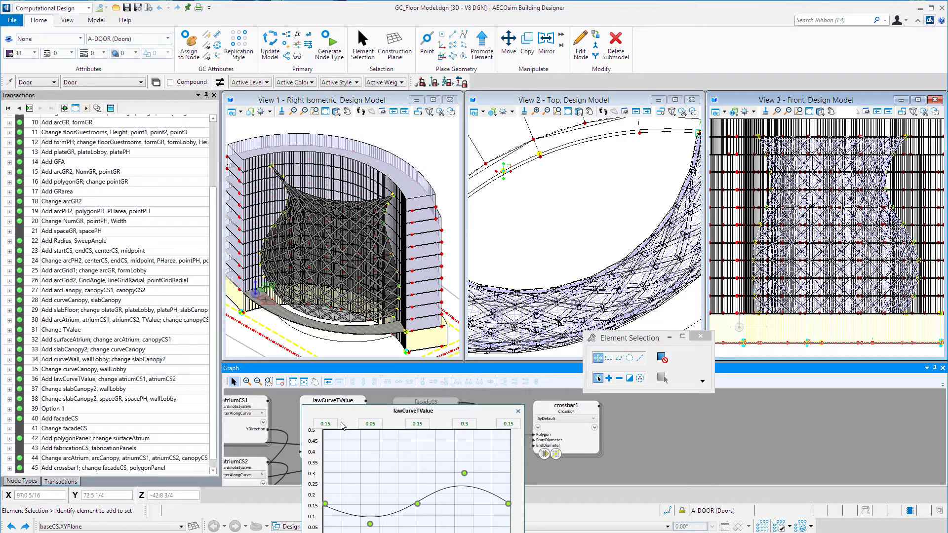
left_click_drag(343, 415, 473, 323)
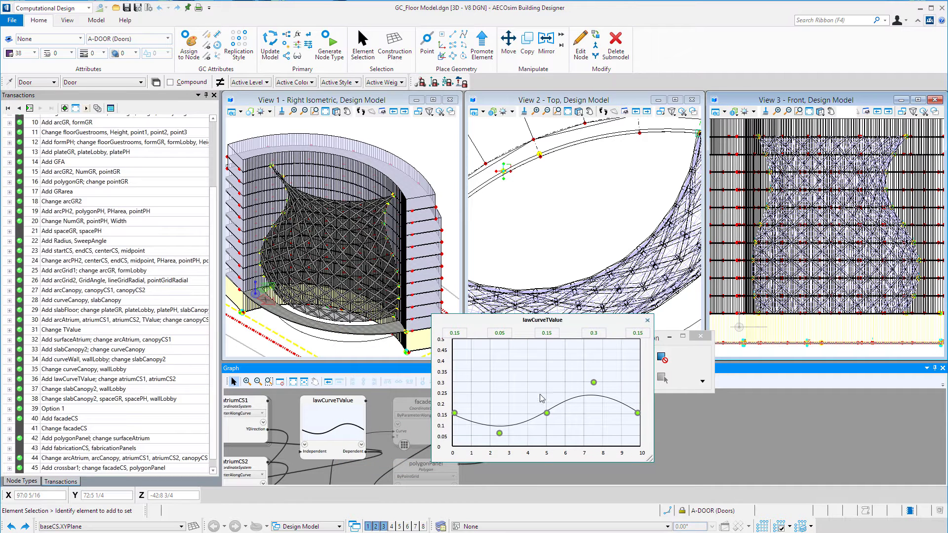
left_click(547, 413)
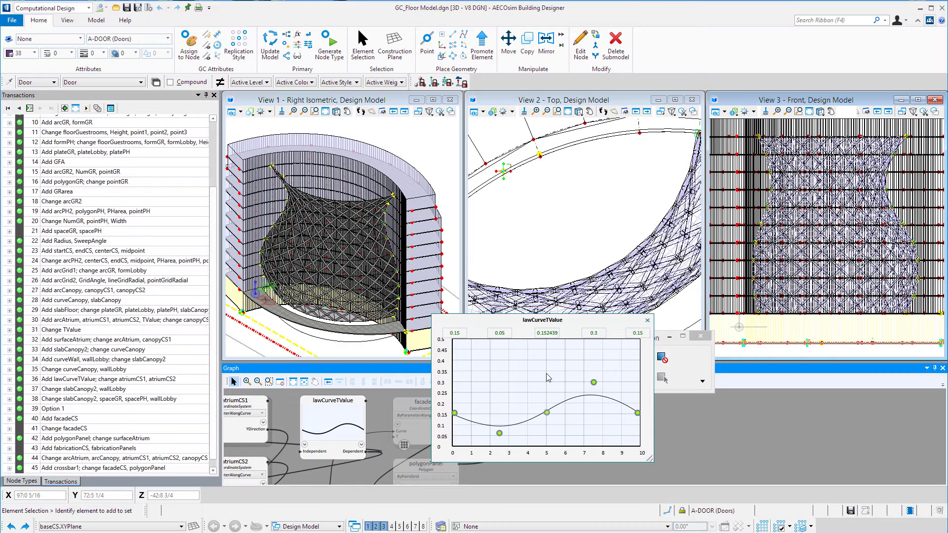
left_click_drag(547, 413, 548, 422)
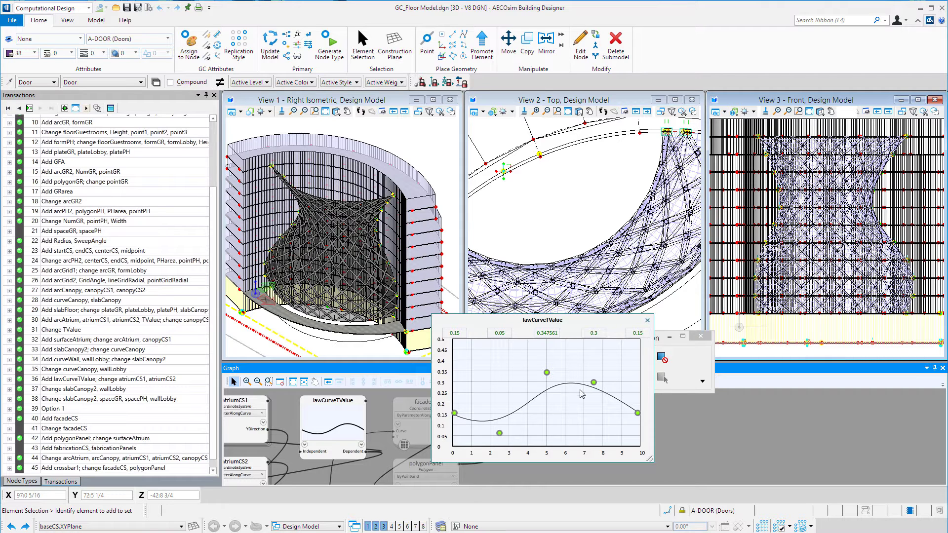
Try the law curve's fourth control point at about 0.09, and settle it at about 0.35 to pinch the upper facade
left_click_drag(594, 383, 585, 426)
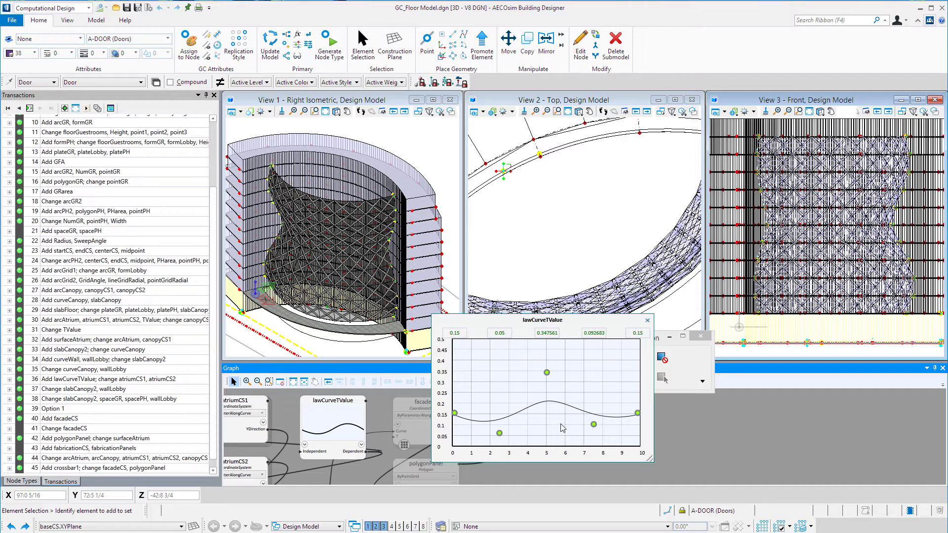
left_click(594, 424)
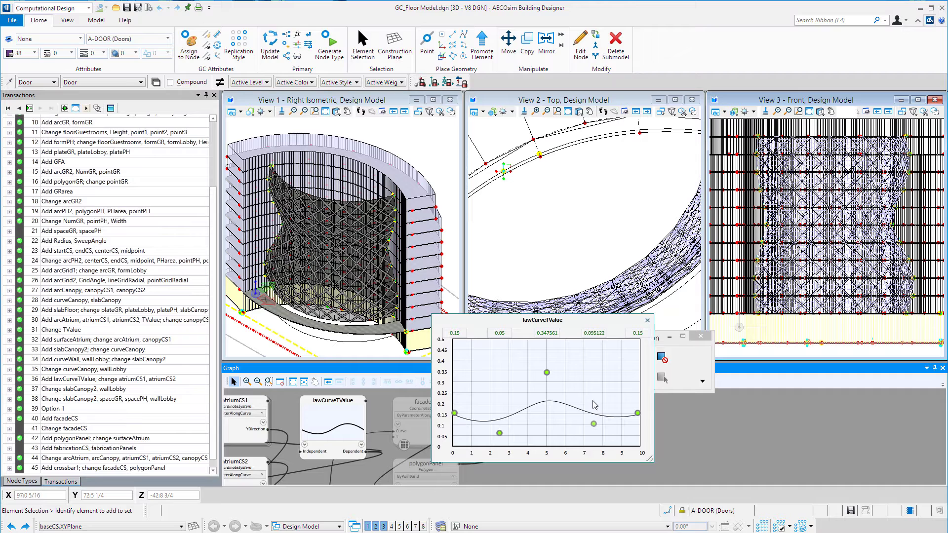
left_click(595, 373)
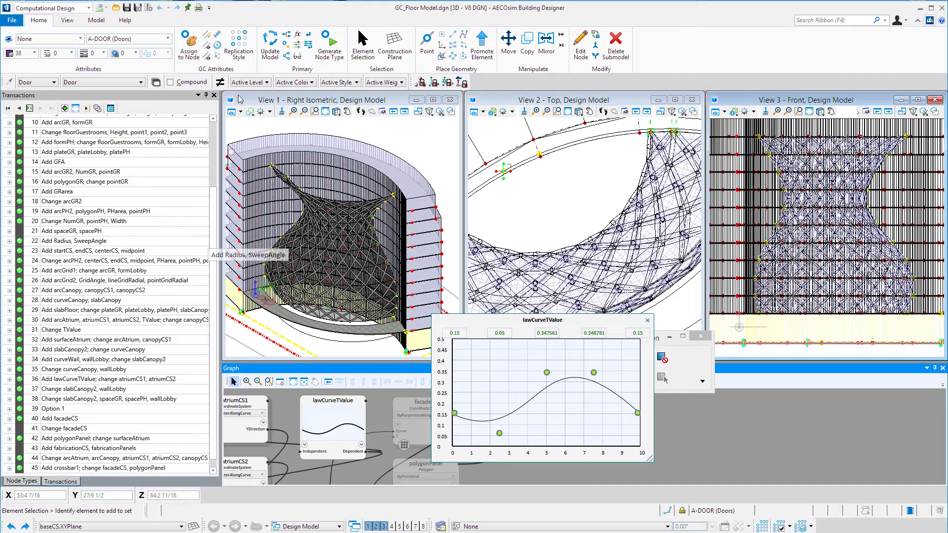
Update the whole model to the reshaped law curve and record the recent changes as a new transaction
left_click(271, 47)
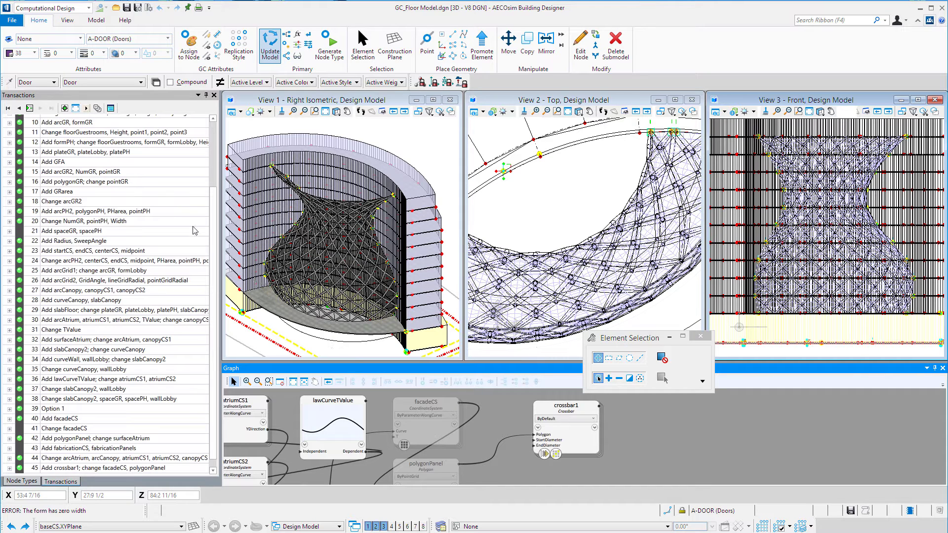
left_click(28, 108)
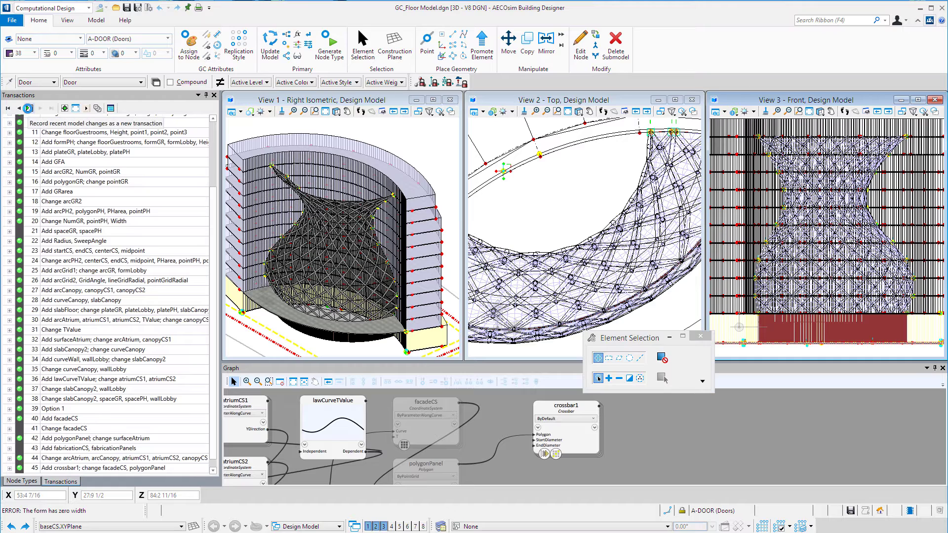
left_click(28, 110)
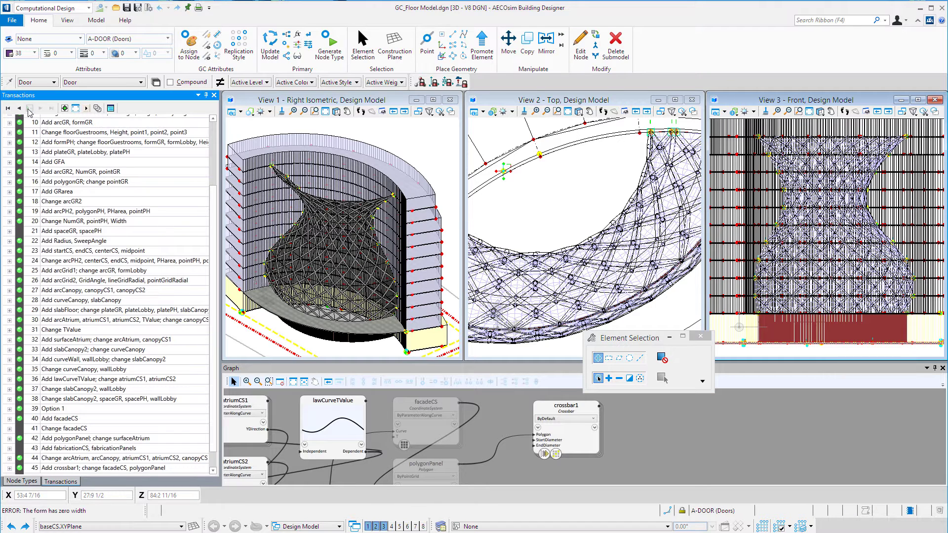